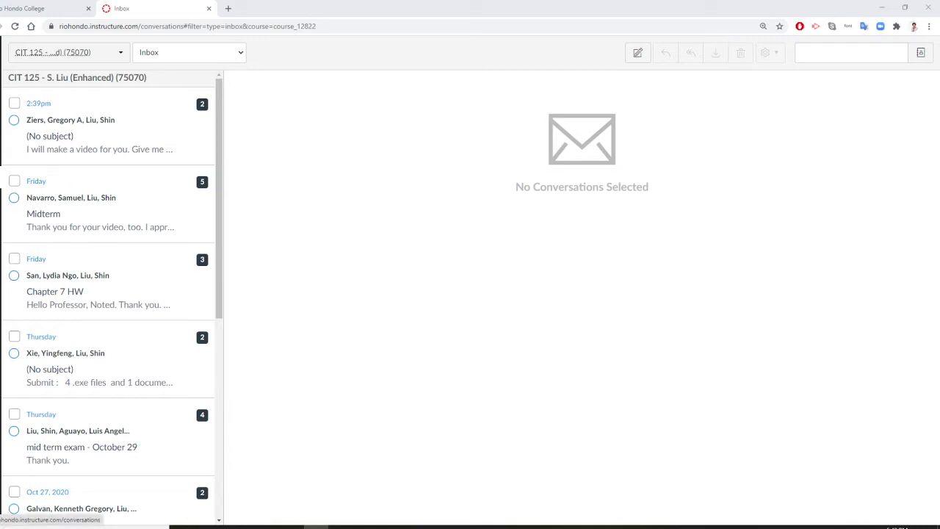
Compose a new inbox message for the favorite course CIT 125 (75070), addressed to everyone in the course.
left_click(1, 110)
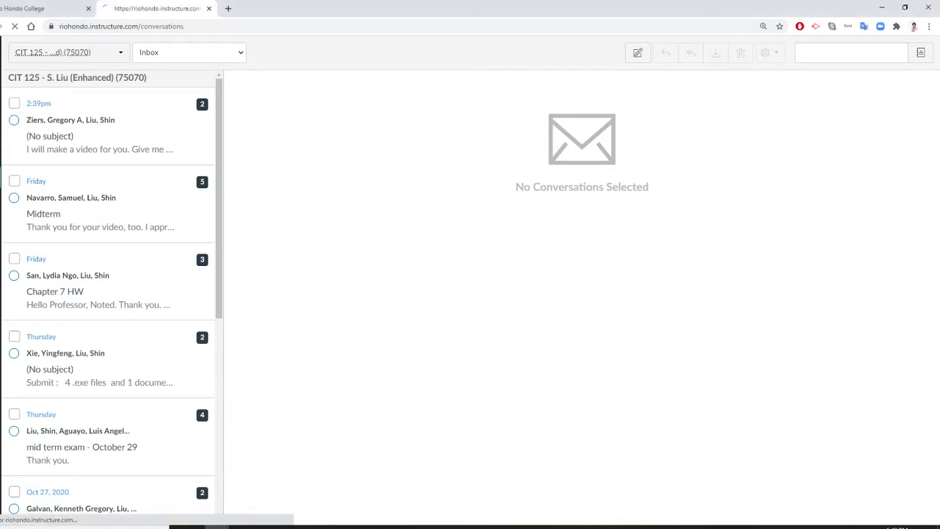
left_click(638, 54)
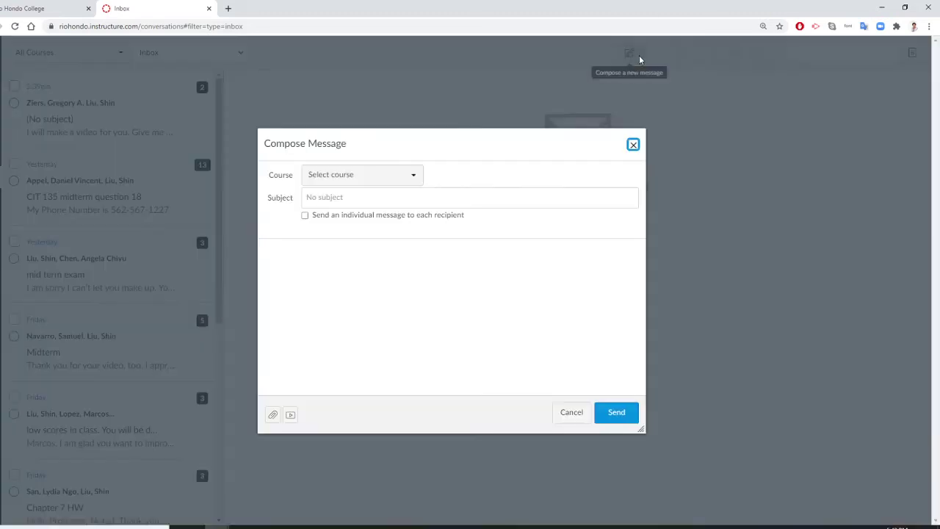
left_click(412, 179)
mouse_move(383, 222)
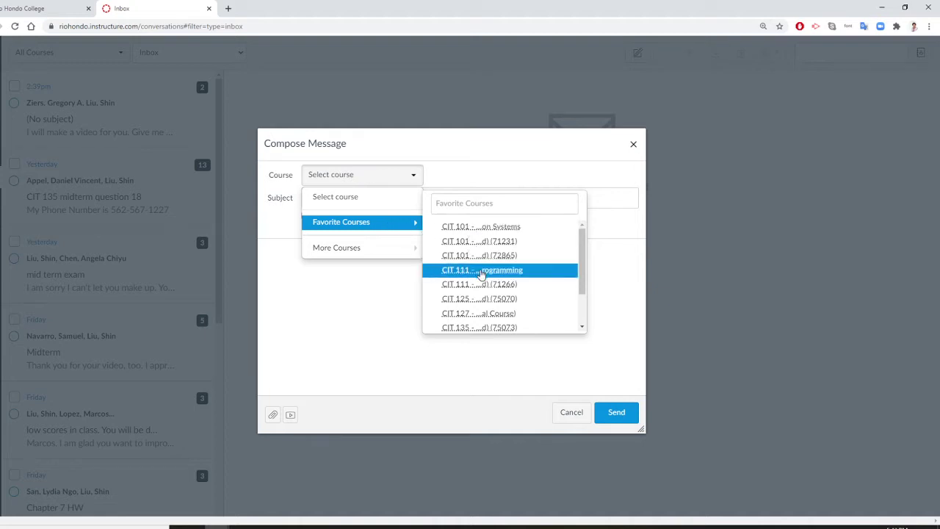
left_click(520, 303)
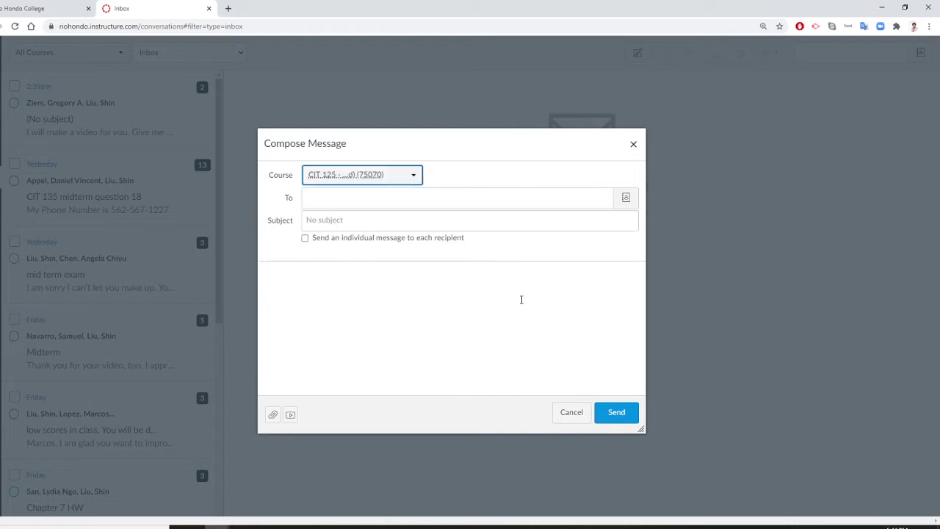
left_click(627, 200)
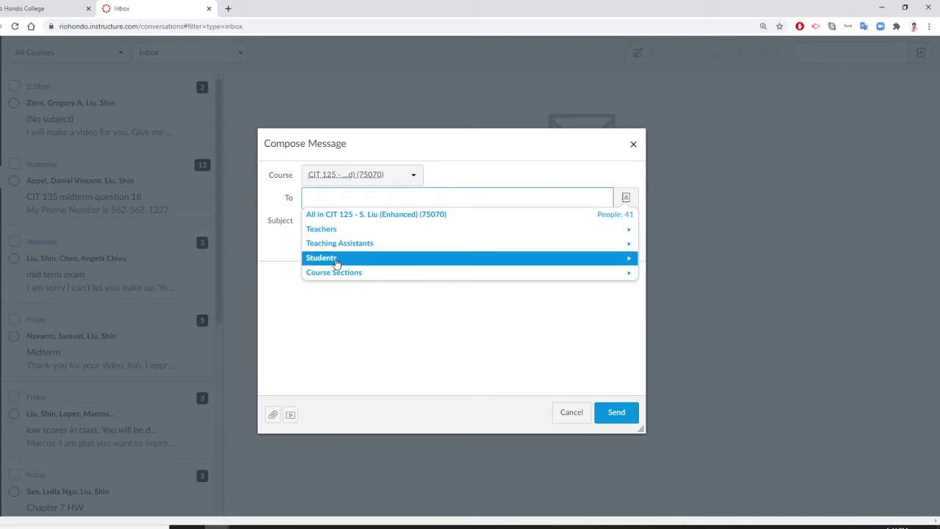
left_click(392, 215)
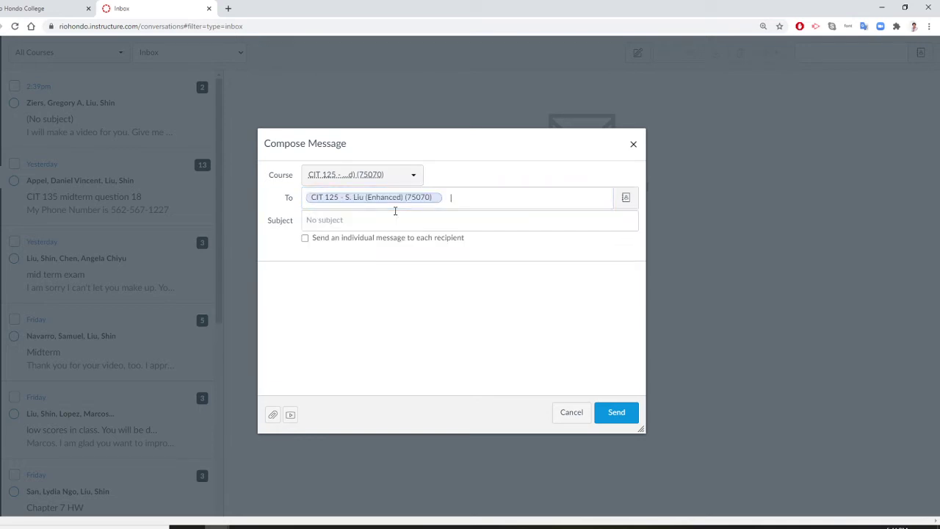
Enter the message subject "Hi, do you want to have a group study".
left_click(354, 223)
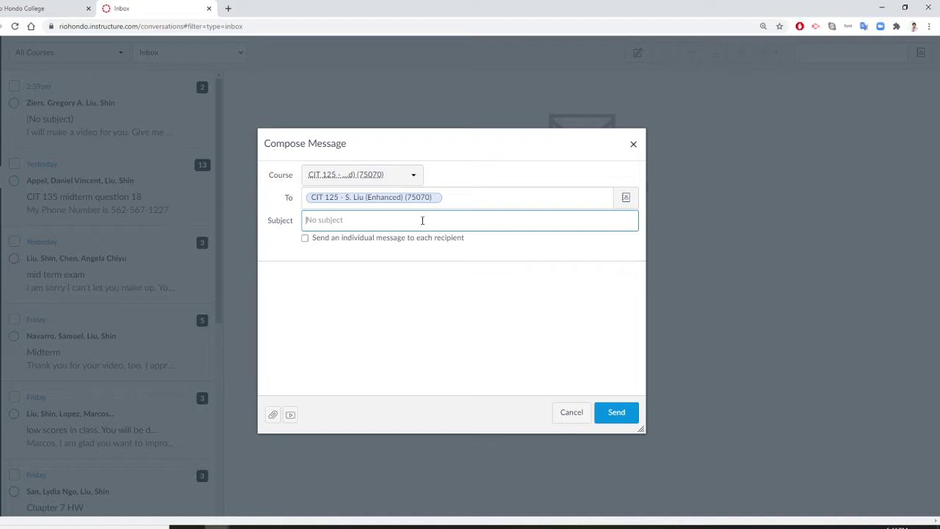
type("Hi, ")
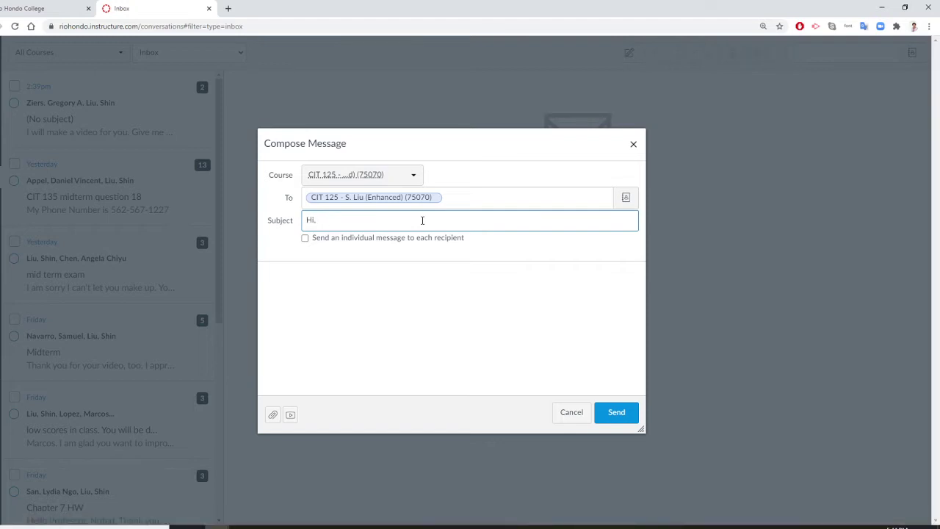
type("do you want to ")
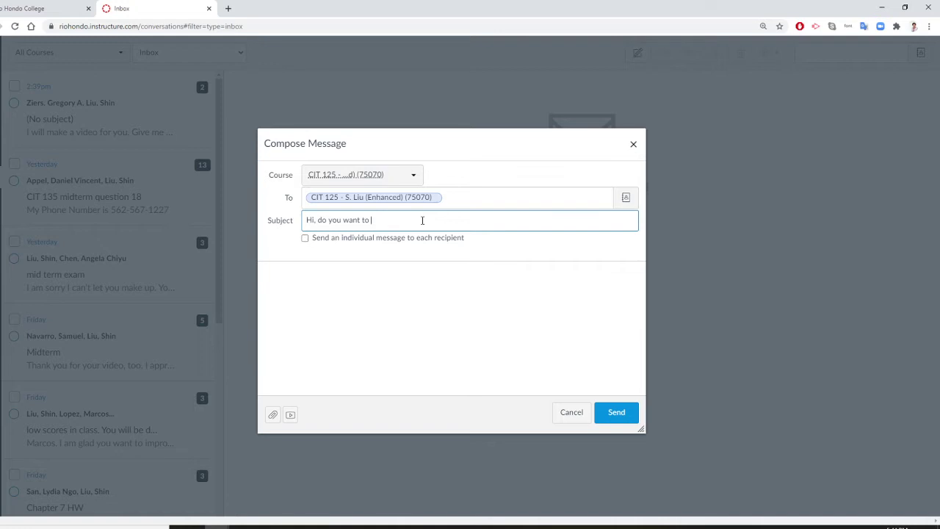
type("have sgro")
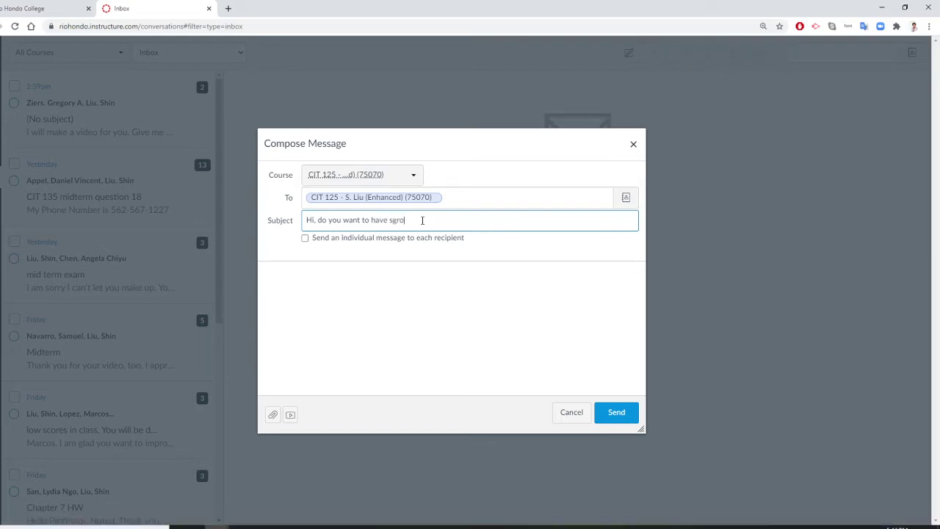
key("BackSpace")
key("BackSpace")
key("BackSpace")
key("BackSpace")
type("a group study")
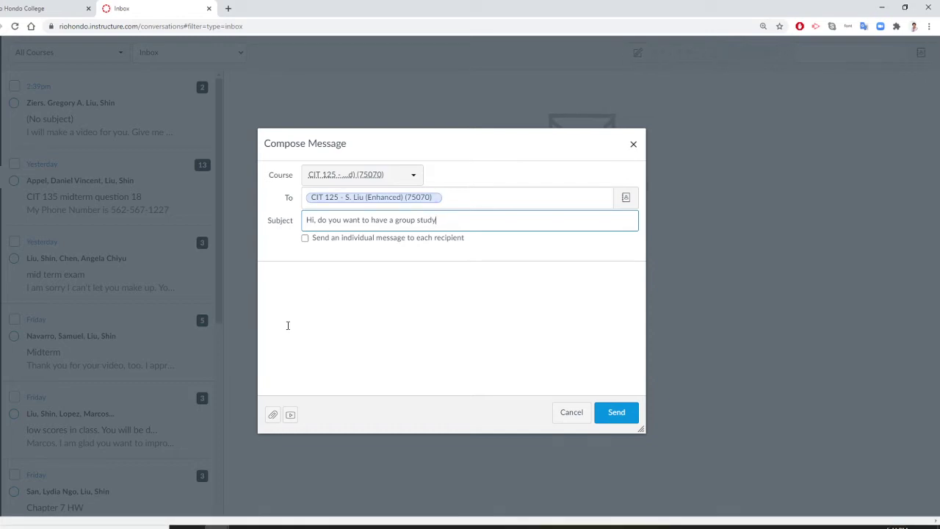
Write a greeting introducing the sender by first name as "your classmate in CIT 125", followed by "I would like to form a group study next weekend.".
left_click(308, 288)
type("Hi, ")
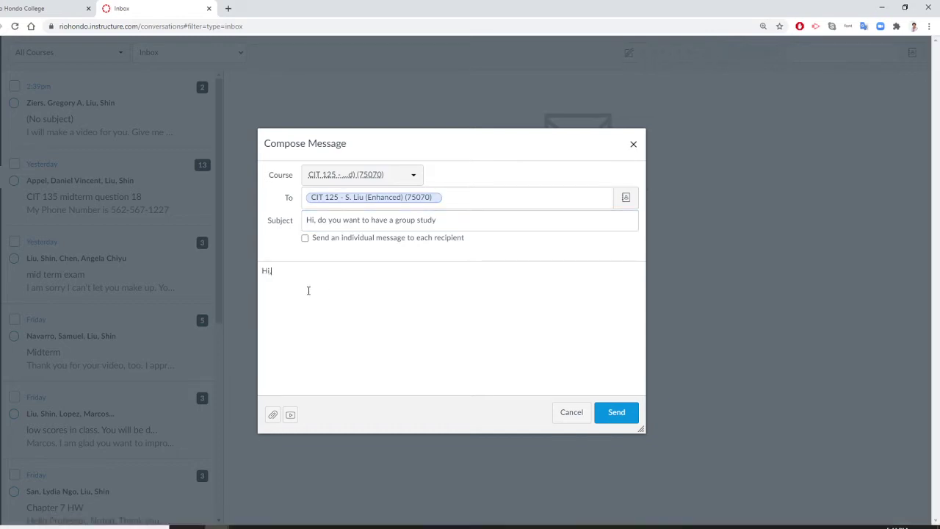
type("My name is Shin")
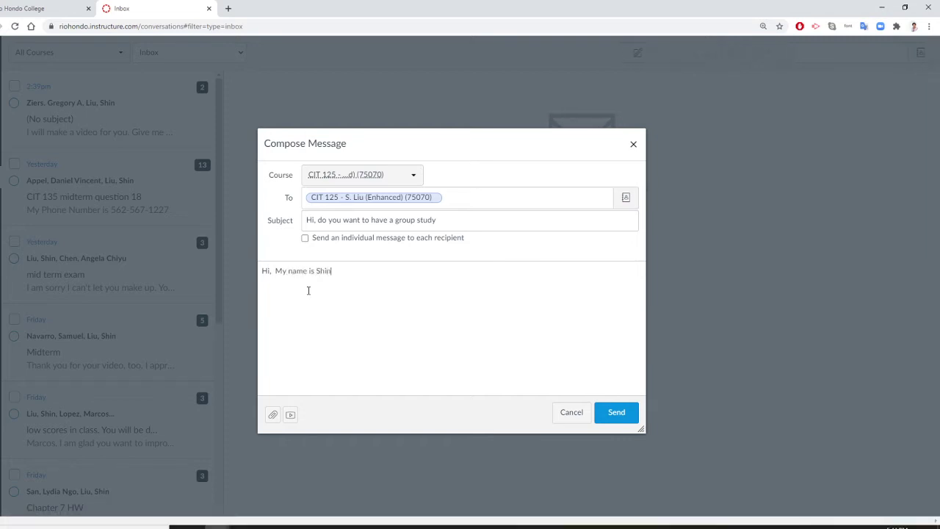
type(", your classmate in CIT 125.  I wou")
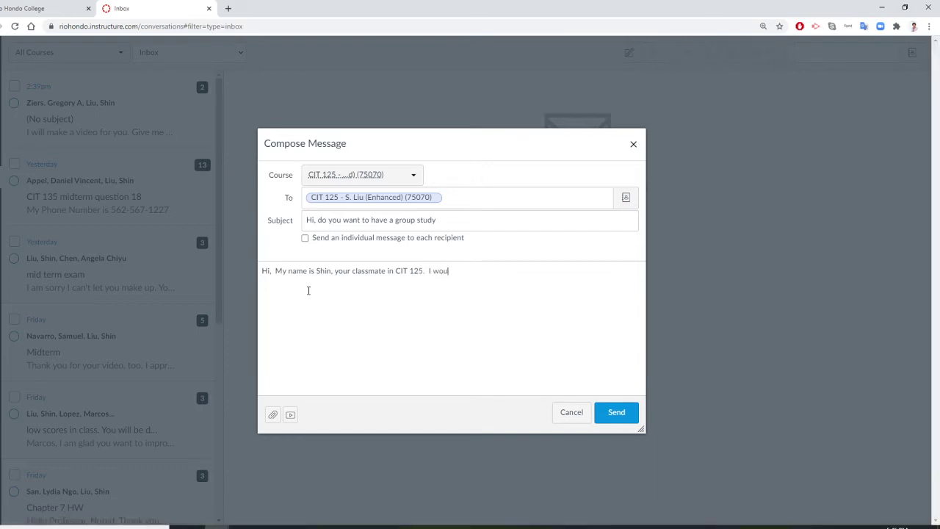
type("ld like")
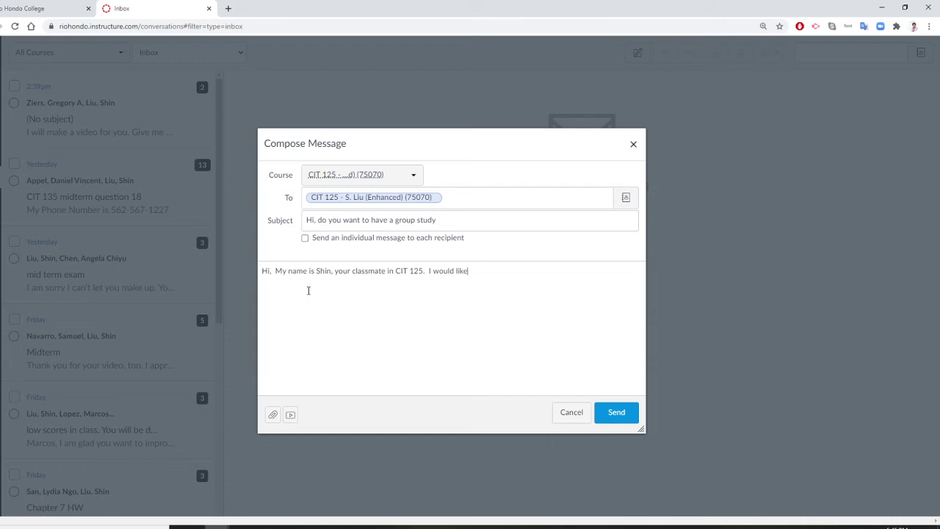
type(" to for")
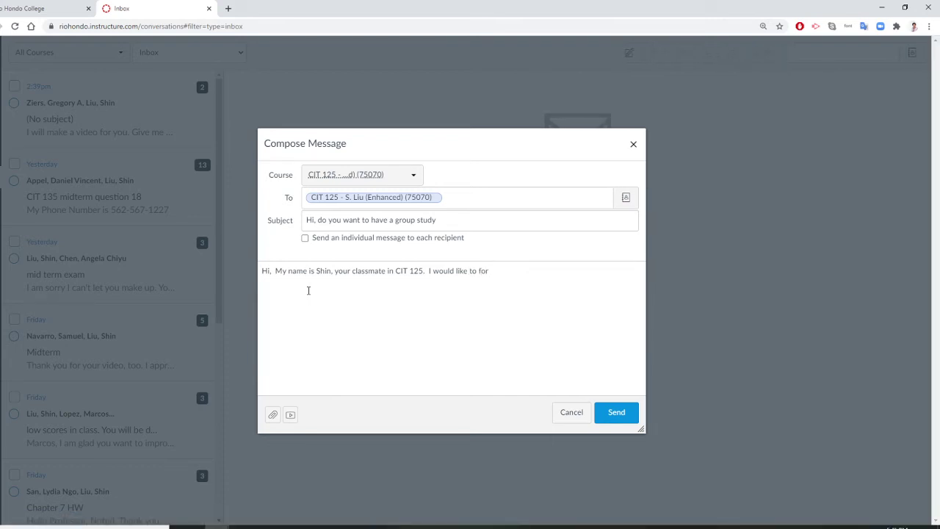
type(" a m a group")
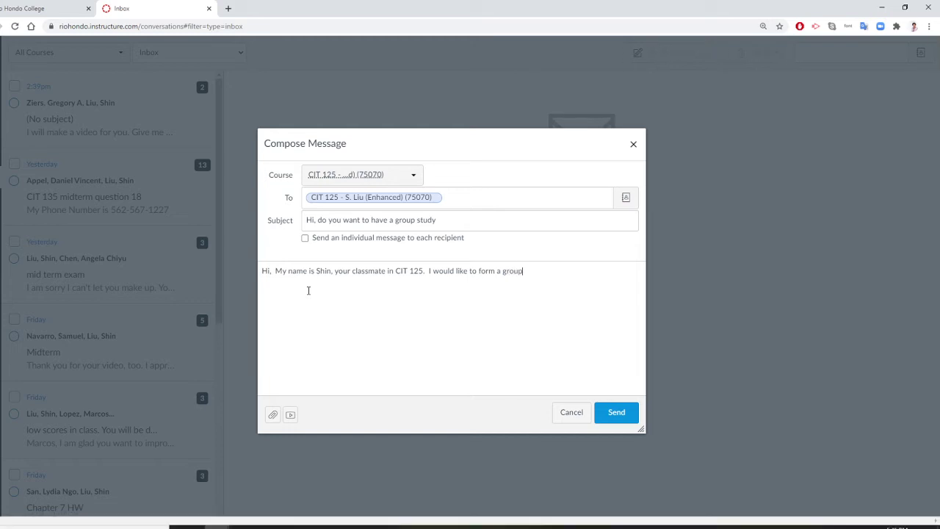
type(" study ")
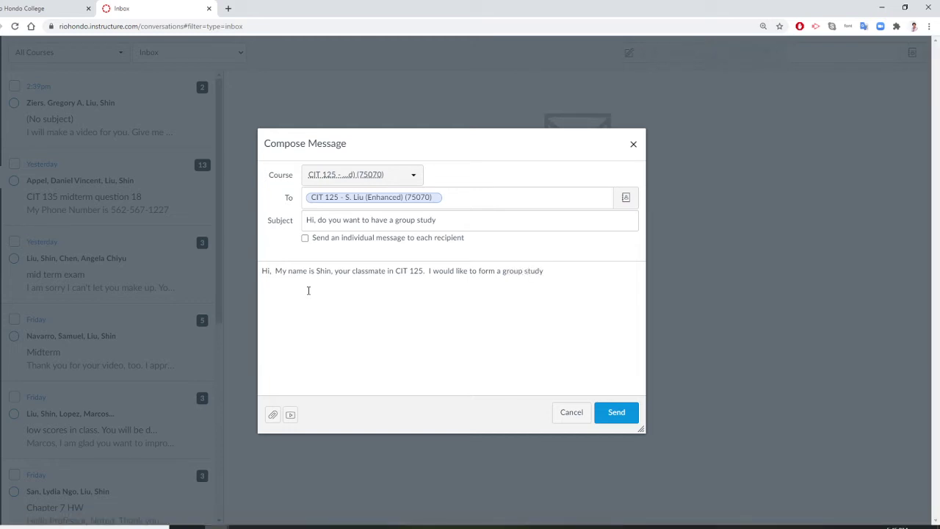
type("next week")
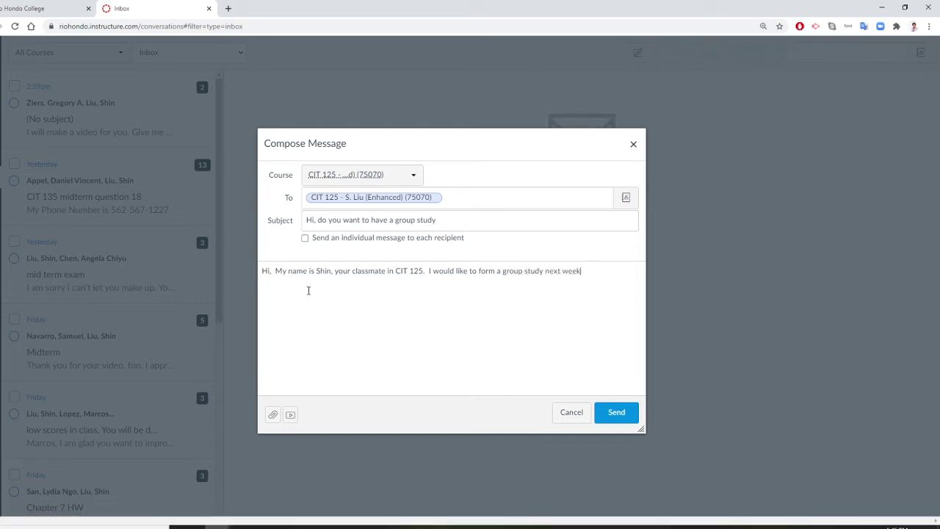
type("end.  A")
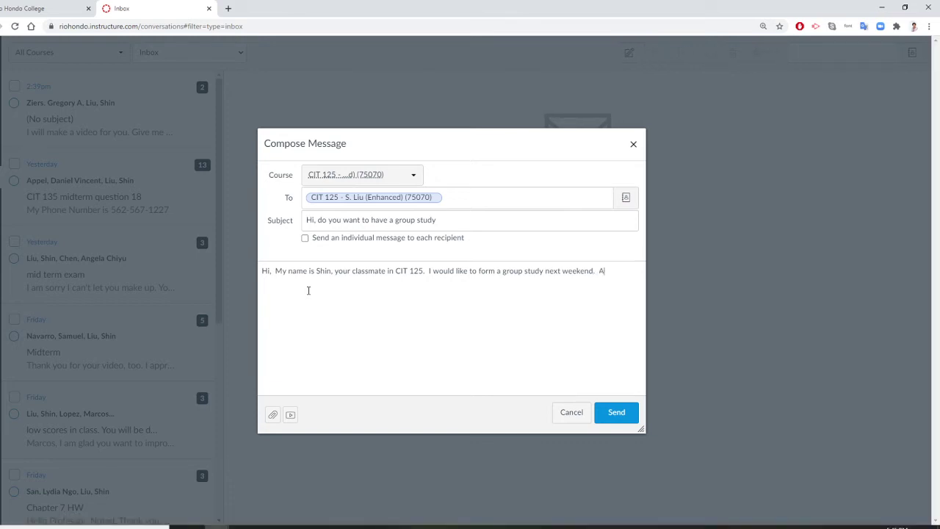
Finish the body with "Any one who likes to join please reply this email.", sign with the sender's full name below a blank line, and send it.
type("ny one who like")
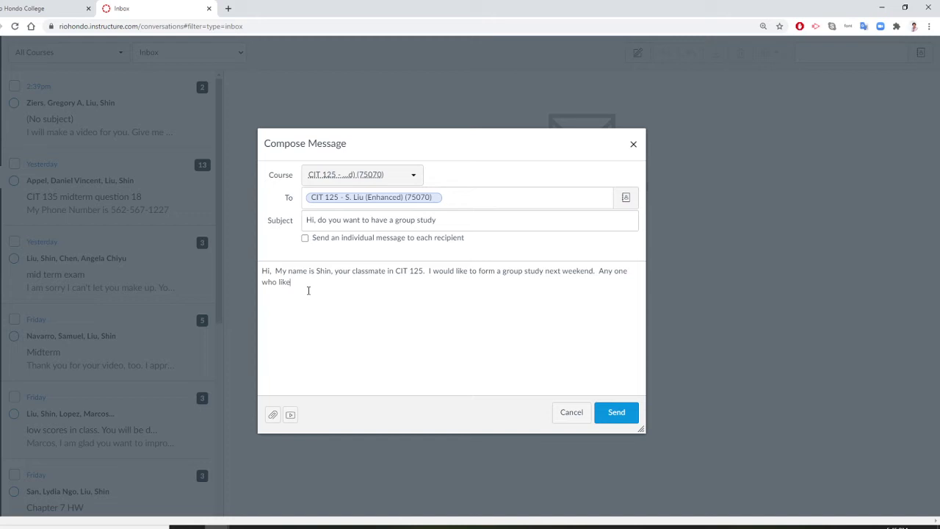
type("s to join")
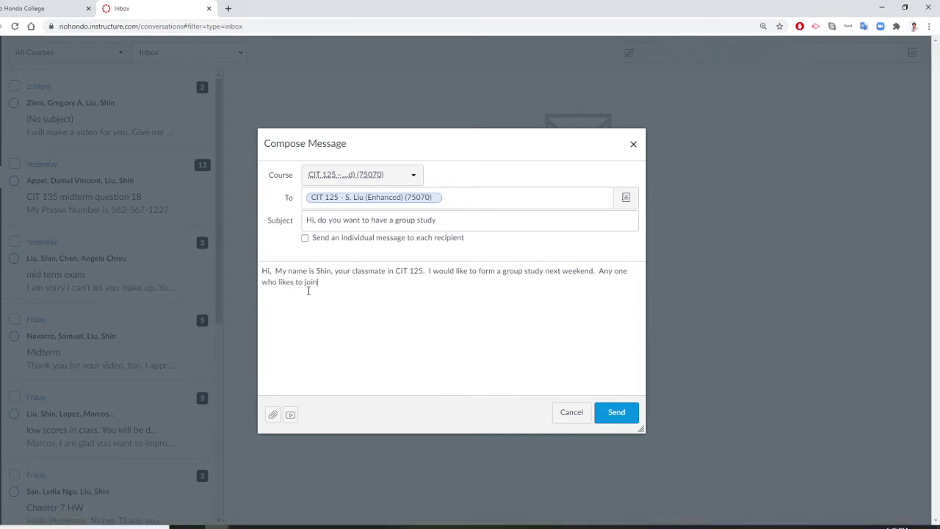
type(" please reply this email.")
key("Return")
key("Return")
type("Shin Liu")
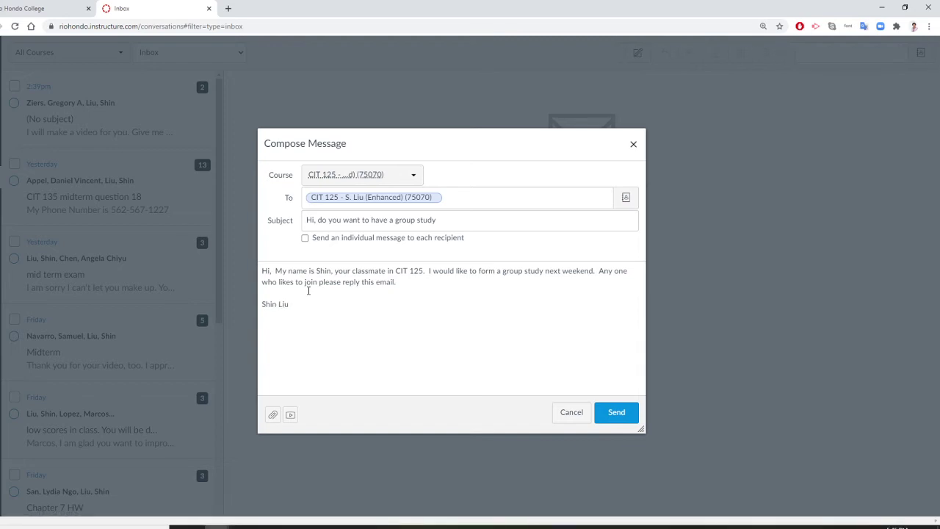
left_click(628, 415)
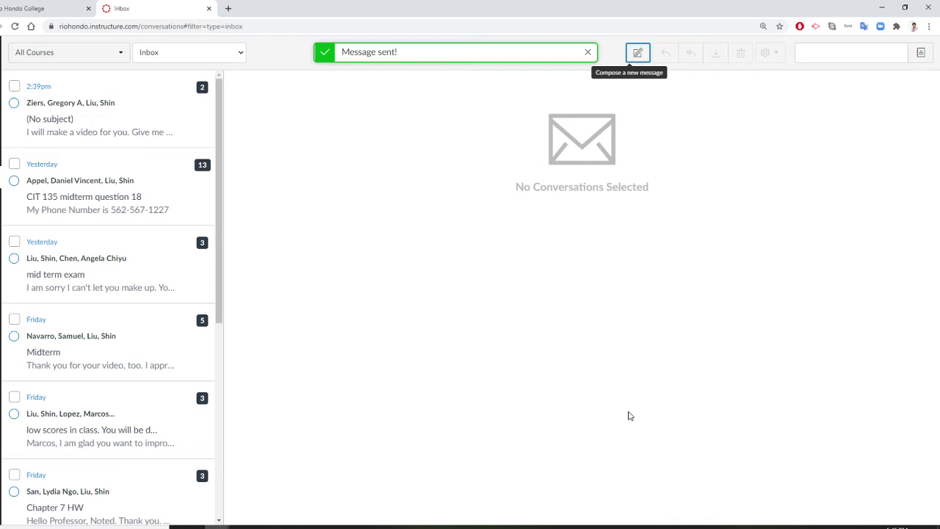
Start another new message and set its course to the favorite course CIT 125 (75070).
left_click(637, 53)
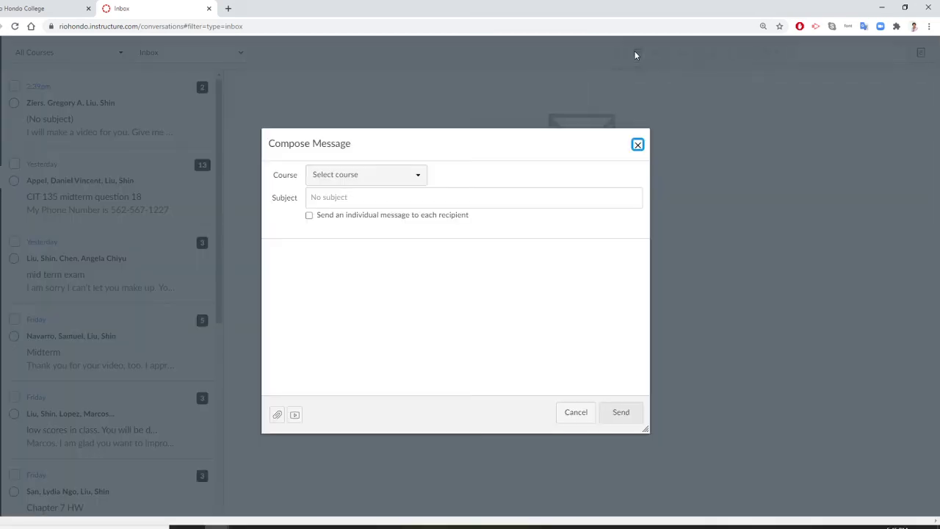
left_click(419, 175)
left_click(370, 221)
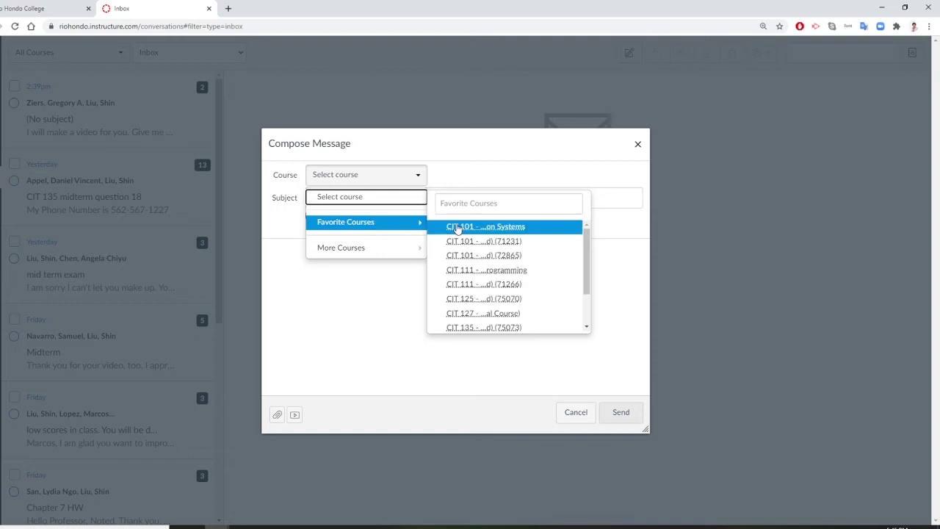
left_click(507, 300)
Address the message to a single student picked from the course's Students list.
left_click(359, 195)
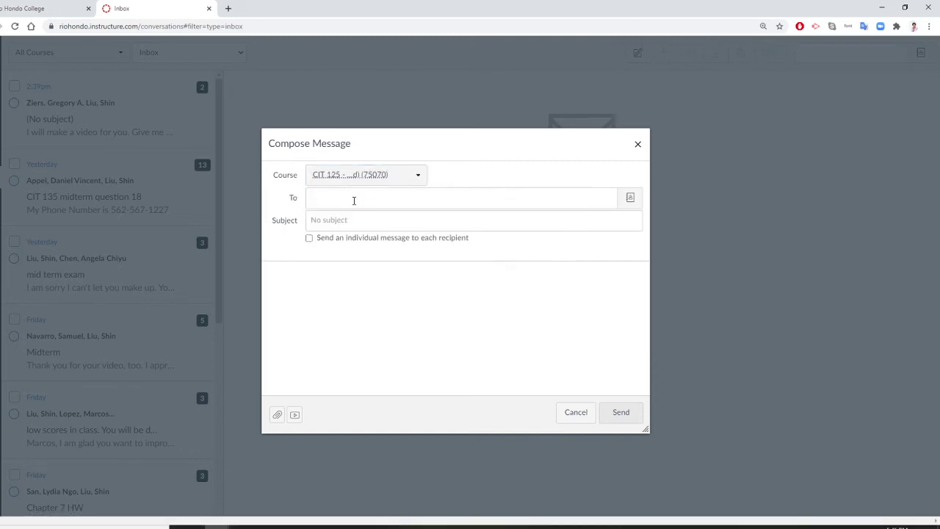
left_click(631, 199)
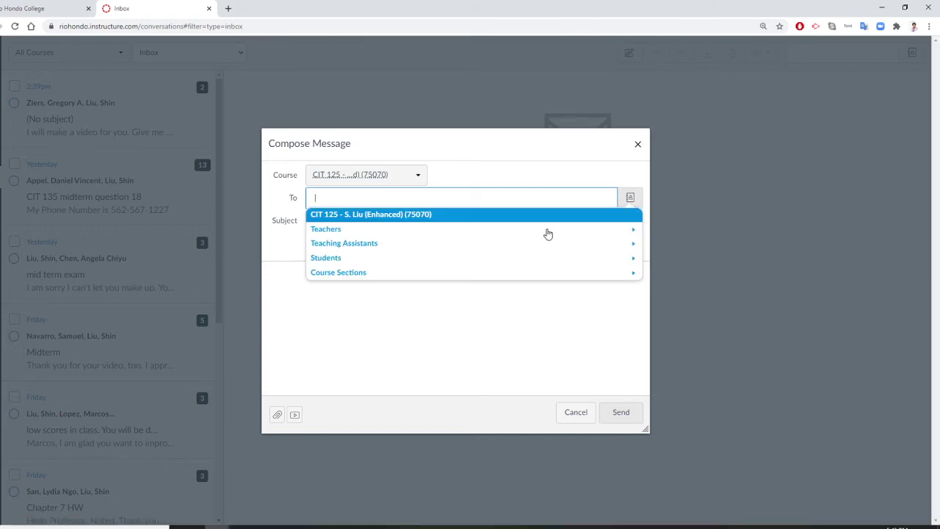
left_click(356, 258)
scroll(399, 242, "down", 2)
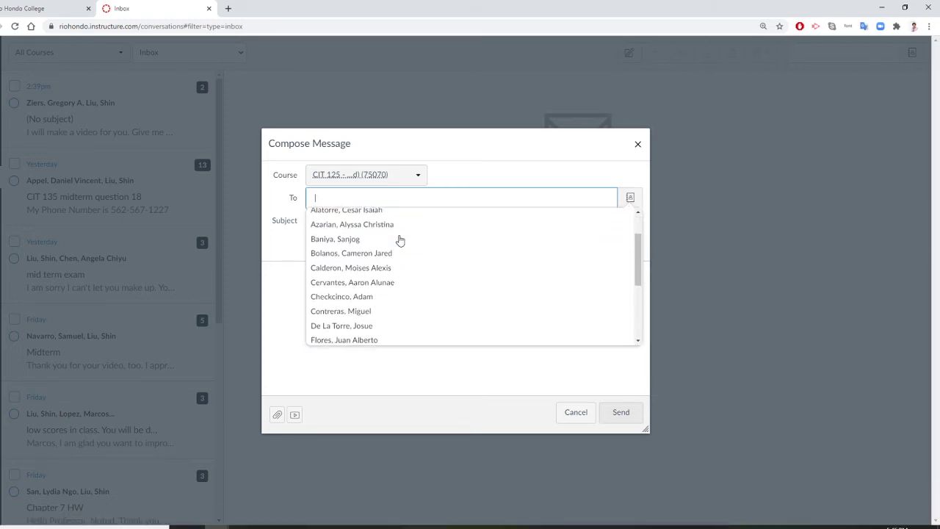
scroll(398, 242, "down", 1)
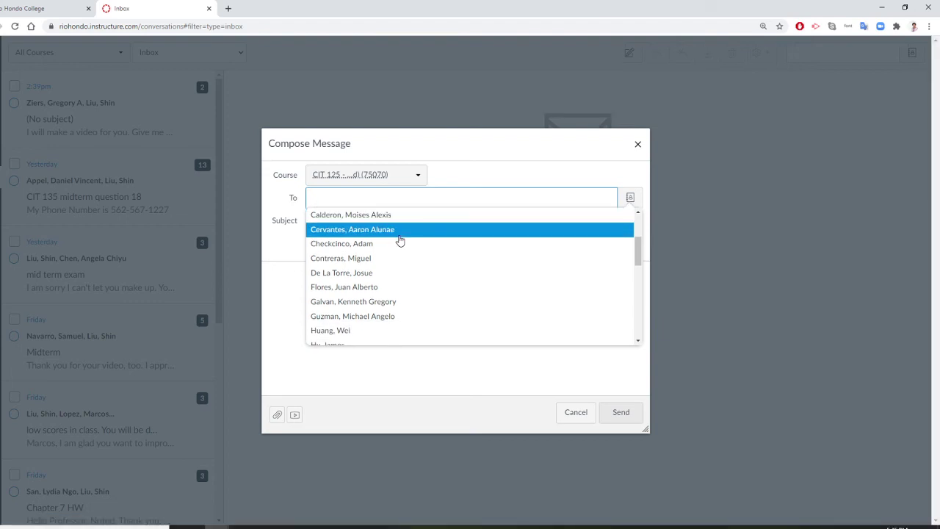
scroll(398, 242, "down", 1)
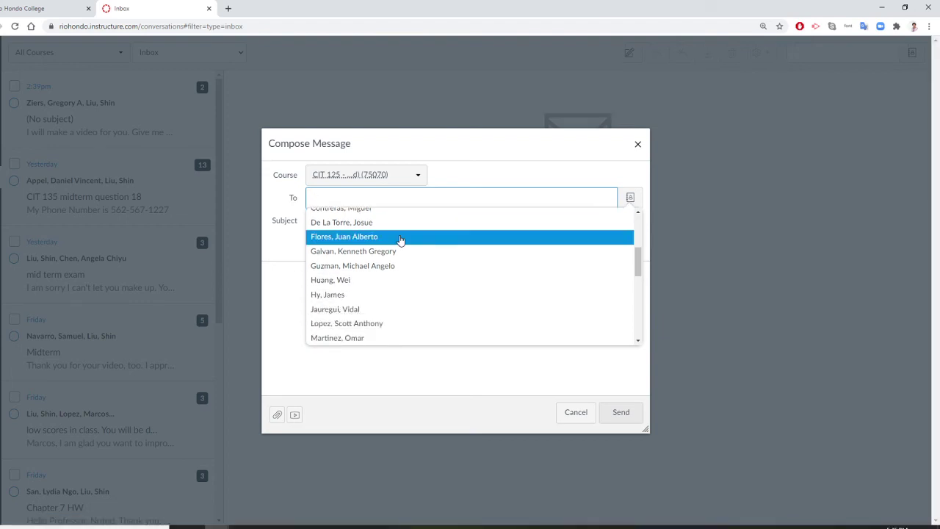
scroll(400, 241, "down", 2)
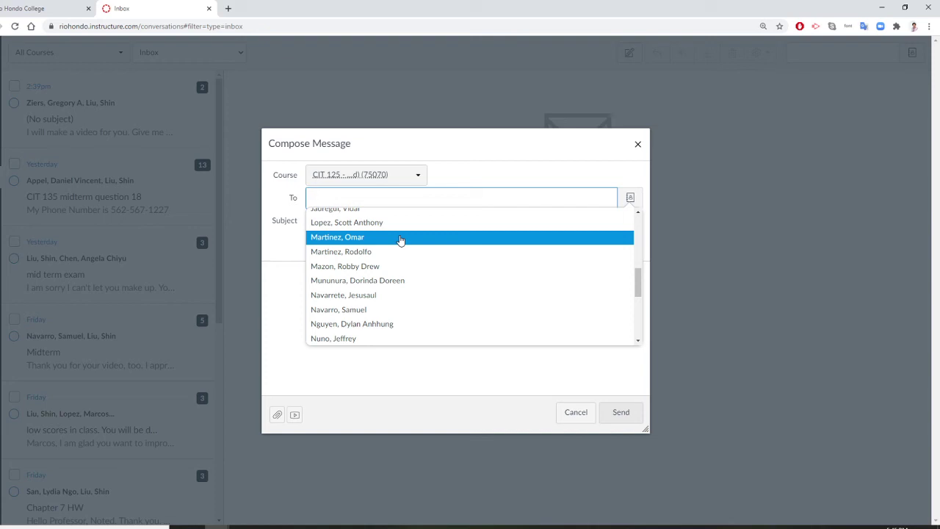
left_click(399, 281)
Set the message subject to "Did you finish your assignments", correcting the spelling of the last word.
left_click(354, 222)
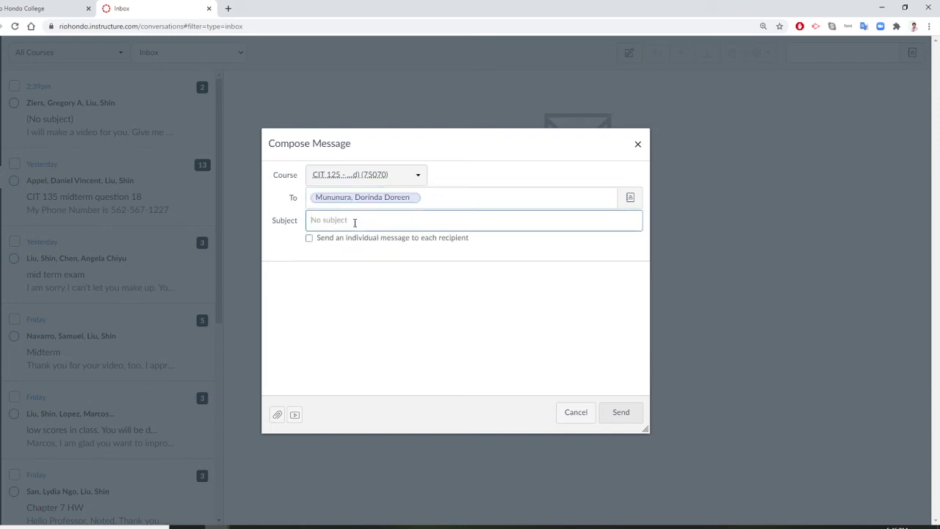
type("Did ")
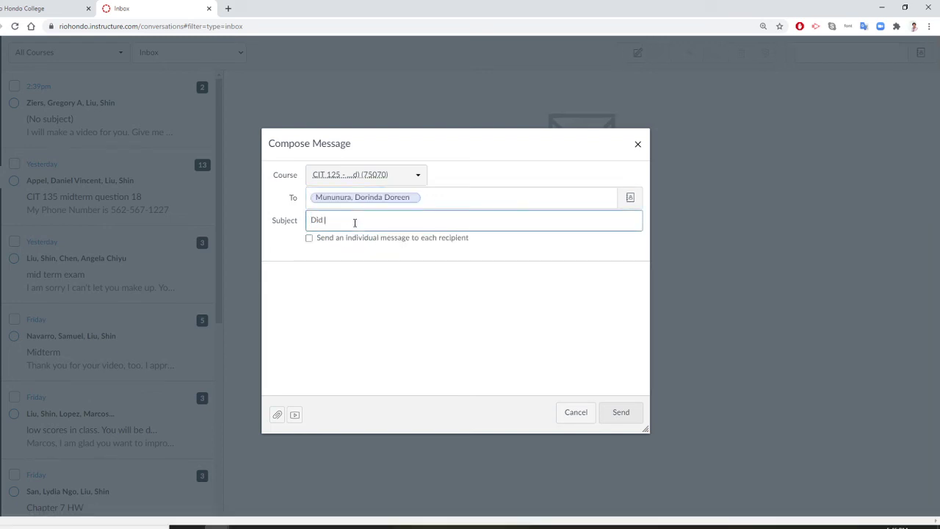
type("you finish your")
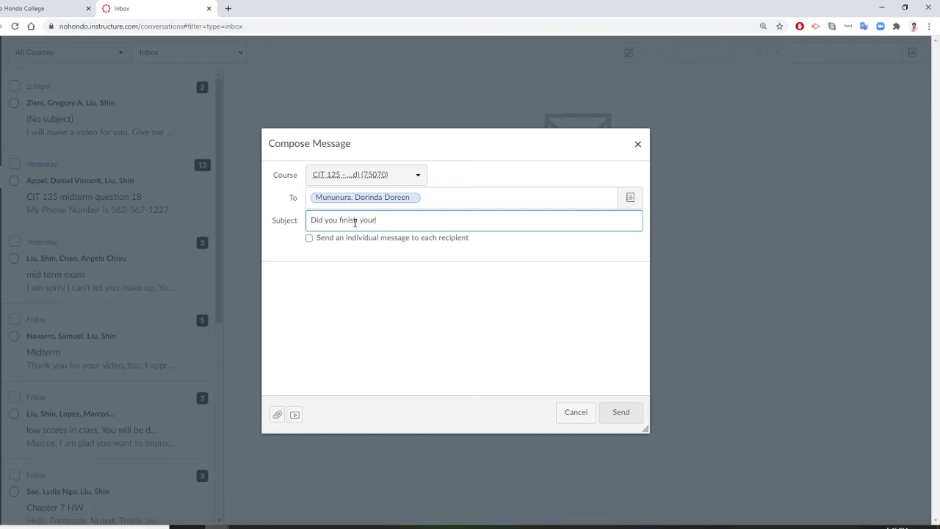
type(" assignmetns")
left_click(331, 276)
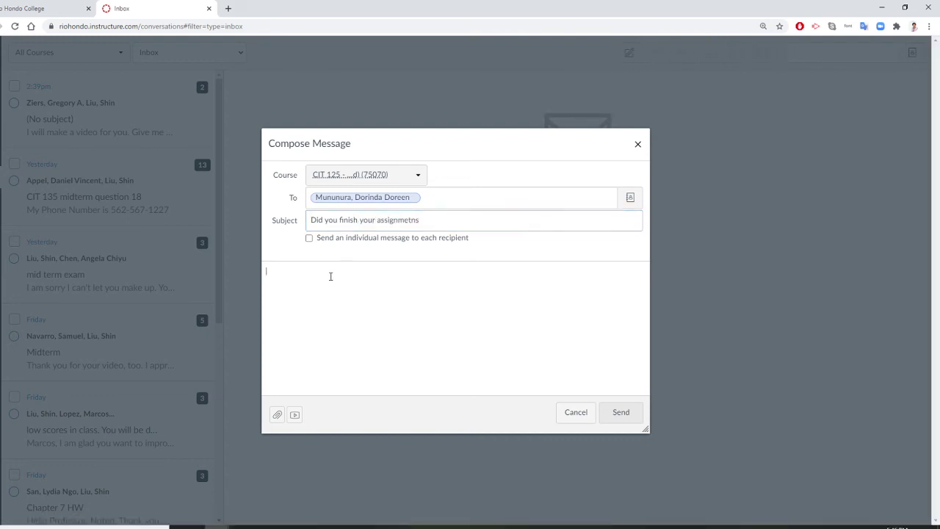
left_click(397, 218)
right_click(397, 219)
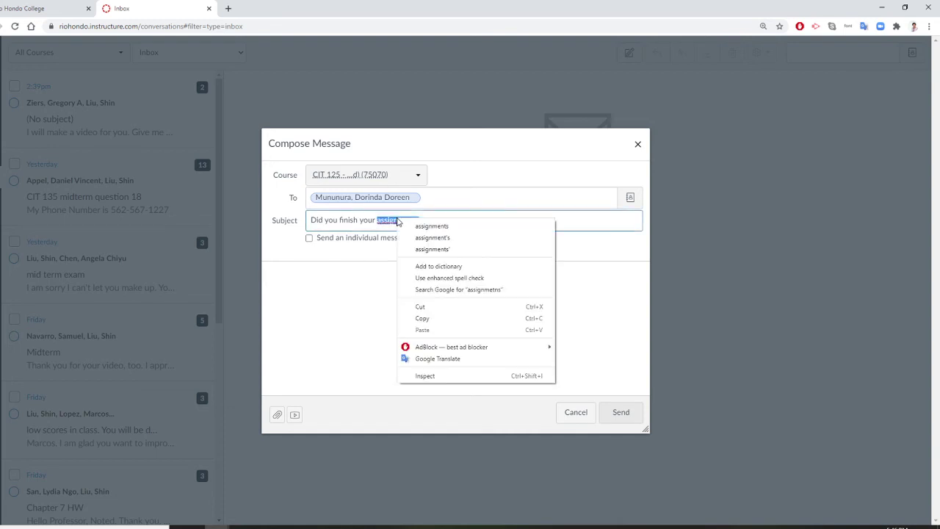
left_click(428, 228)
Write the message body asking "Do you want to get together online to do assignments".
left_click(290, 275)
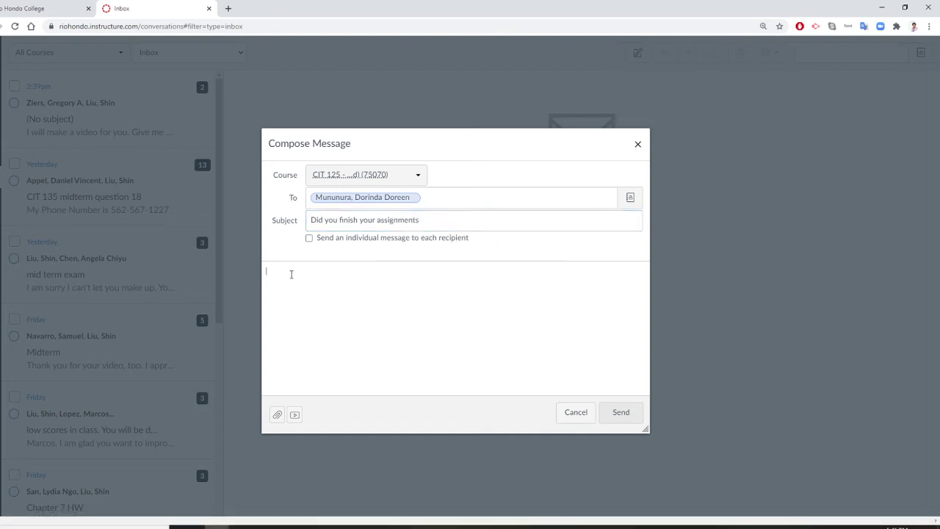
type("Do")
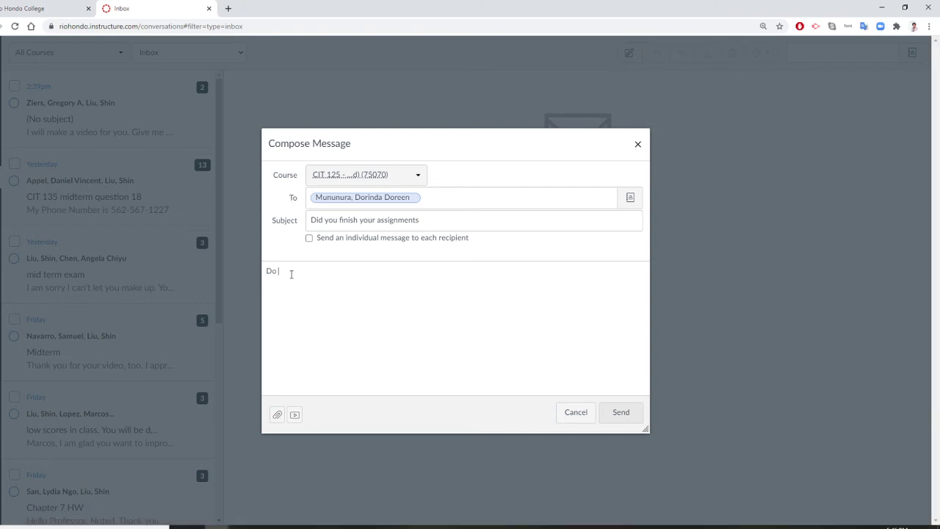
type(" you want to")
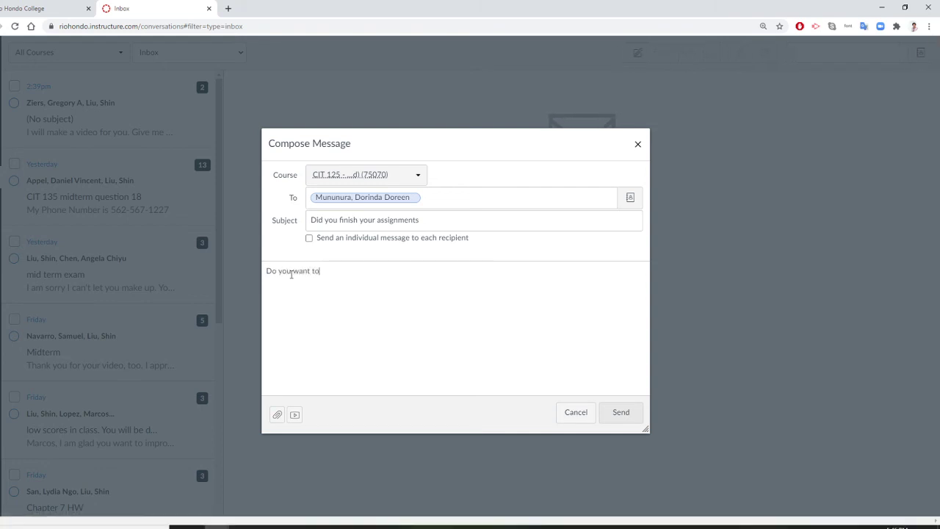
type(" get togeter on")
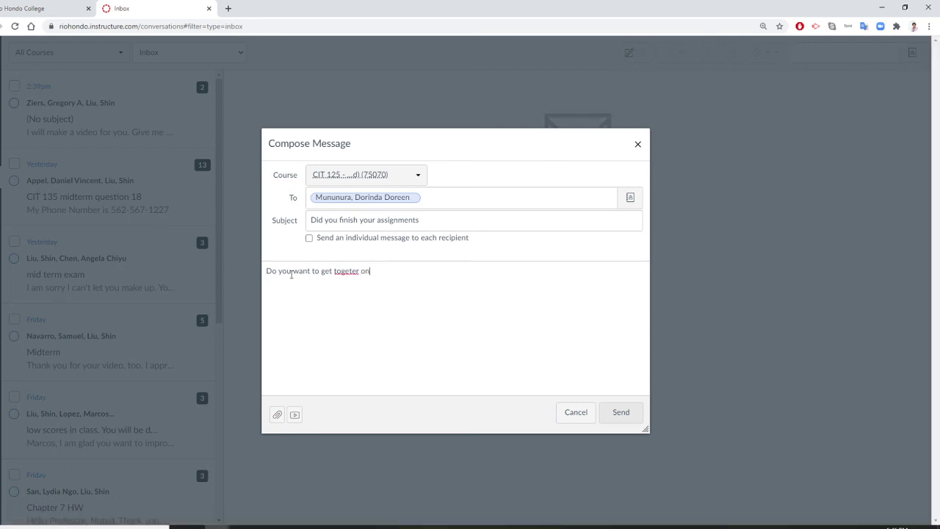
key("BackSpace")
key("BackSpace")
key("BackSpace")
key("BackSpace")
key("BackSpace")
key("BackSpace")
key("BackSpace")
type("et")
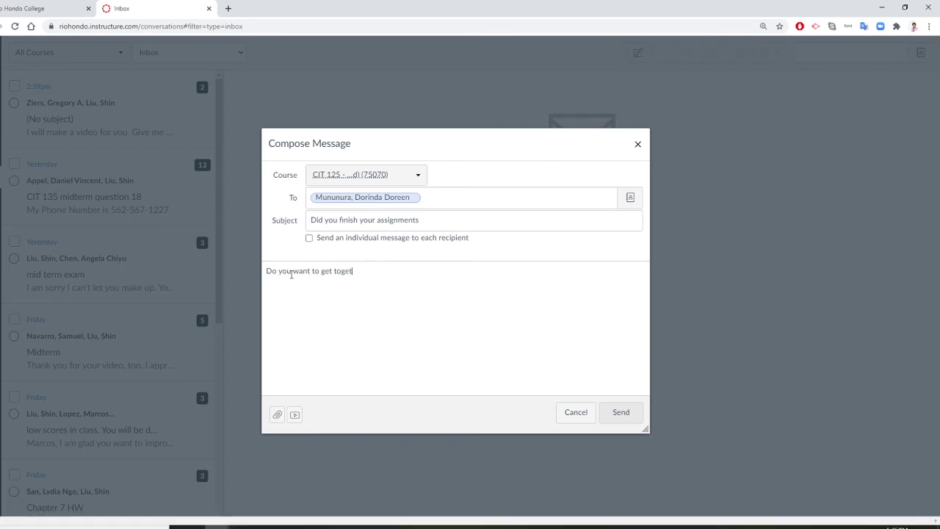
type("her online to")
type(" do assignmetns.>")
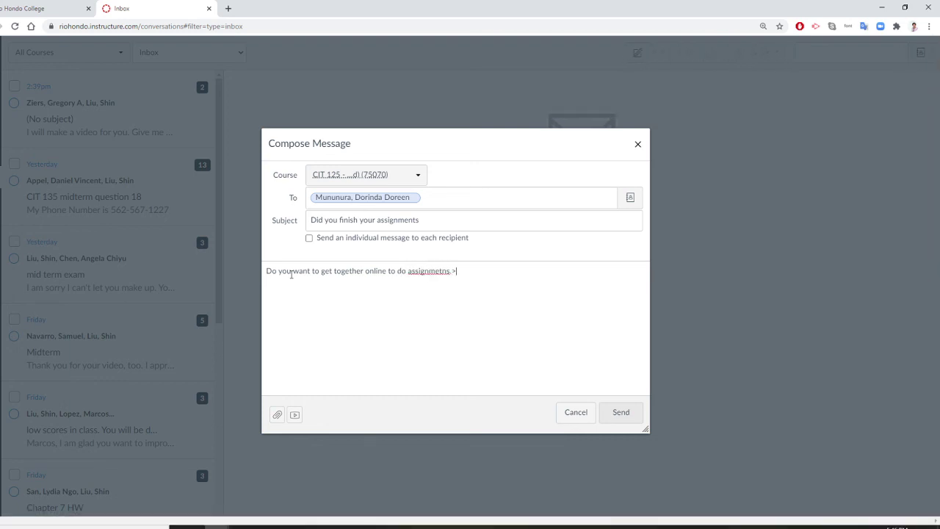
Clean up the end of the body so its last word reads "assignments", and discard the message without sending it.
key("BackSpace")
right_click(424, 270)
left_click(474, 280)
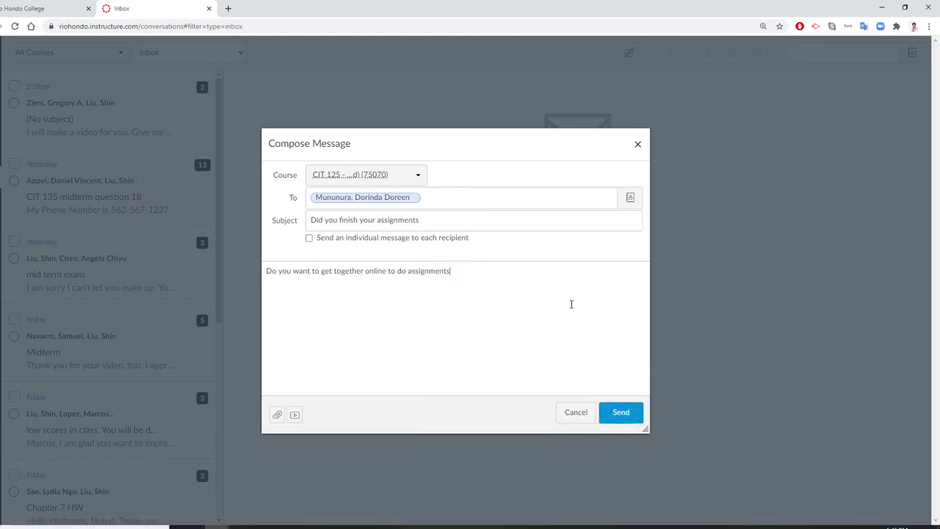
left_click(584, 415)
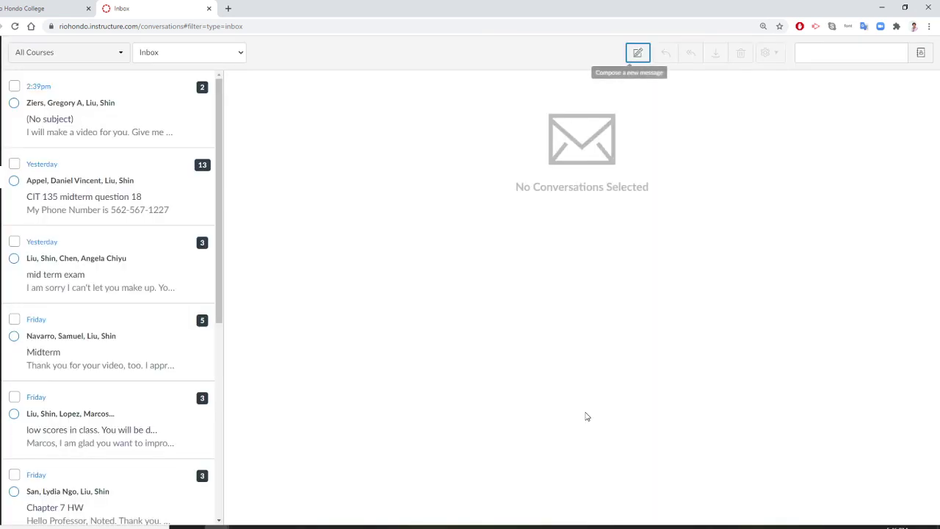